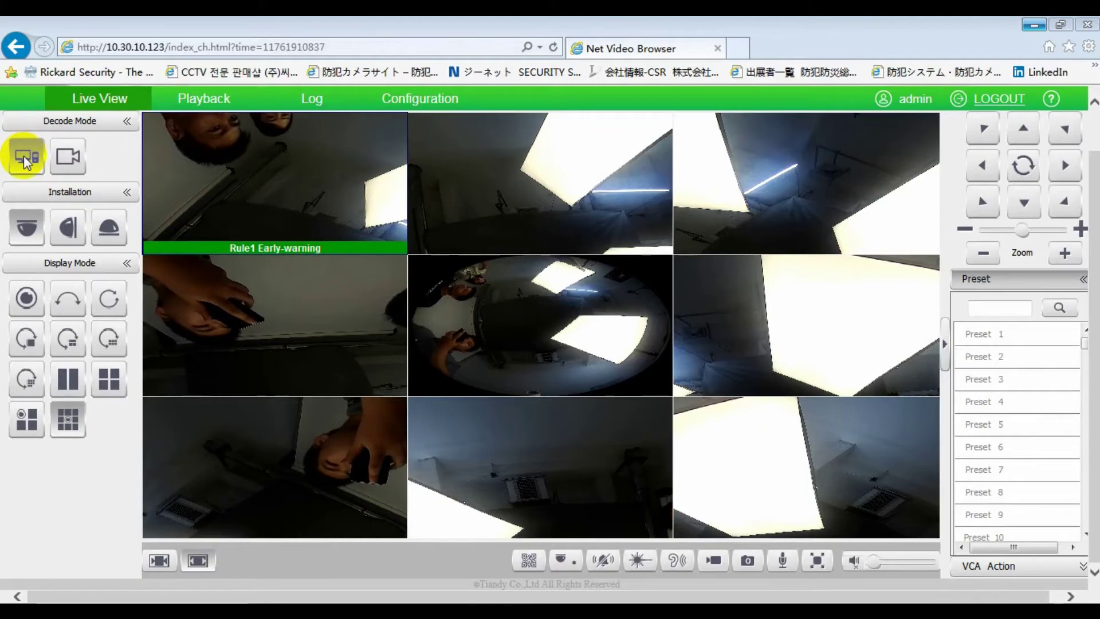
Step: Preview the camera-side decode mode and restore PC decoding, then compare the wall and desktop installation modes before restoring Pendant
left_click(65, 158)
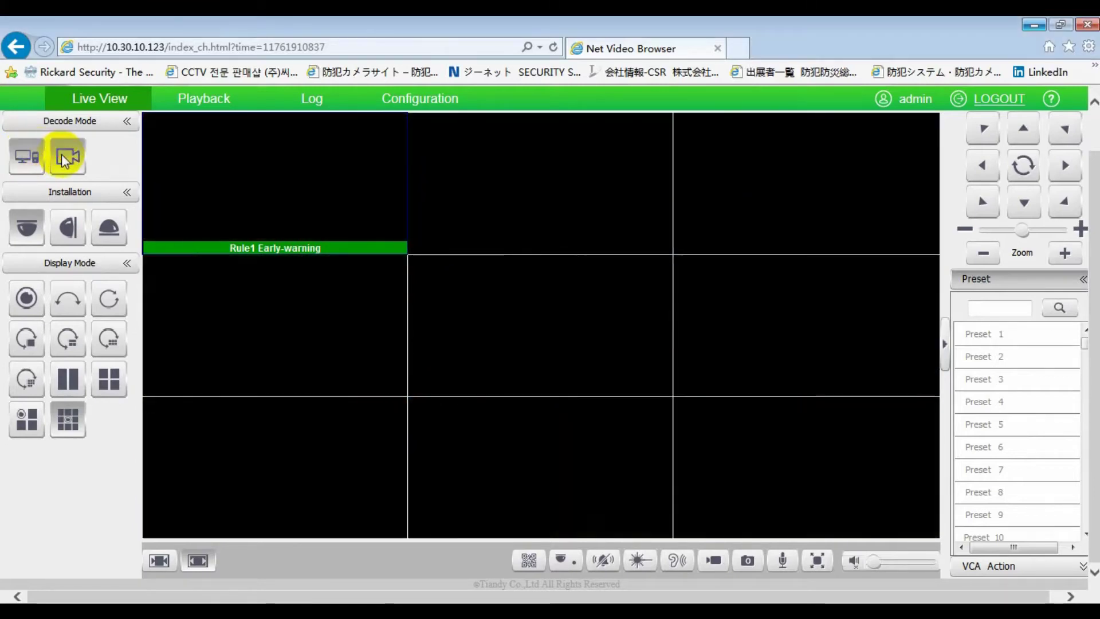
left_click(28, 157)
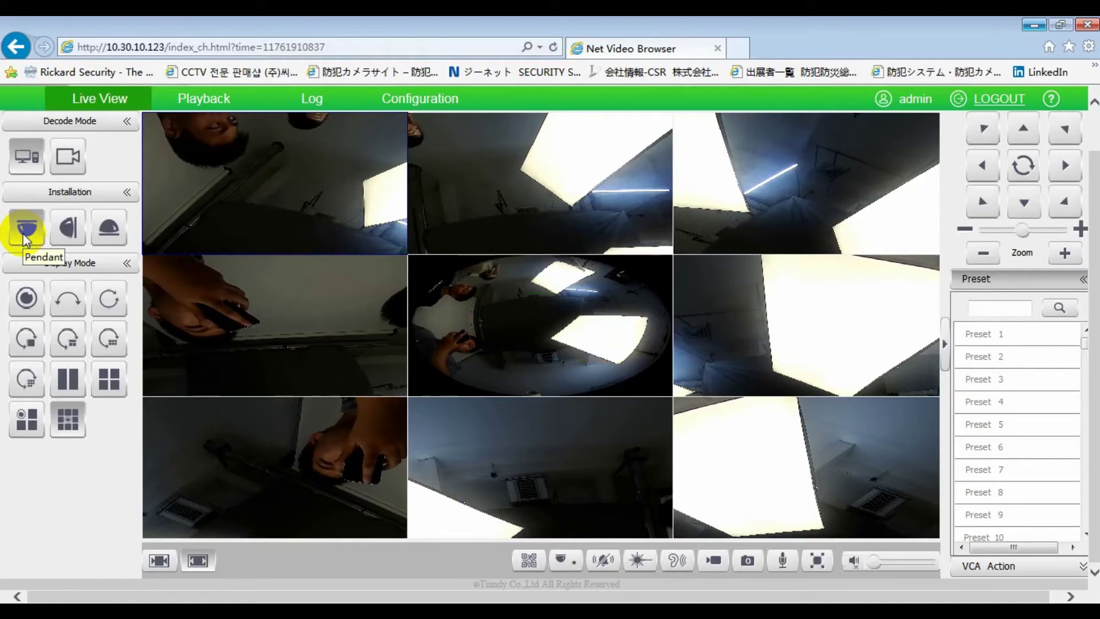
left_click(67, 228)
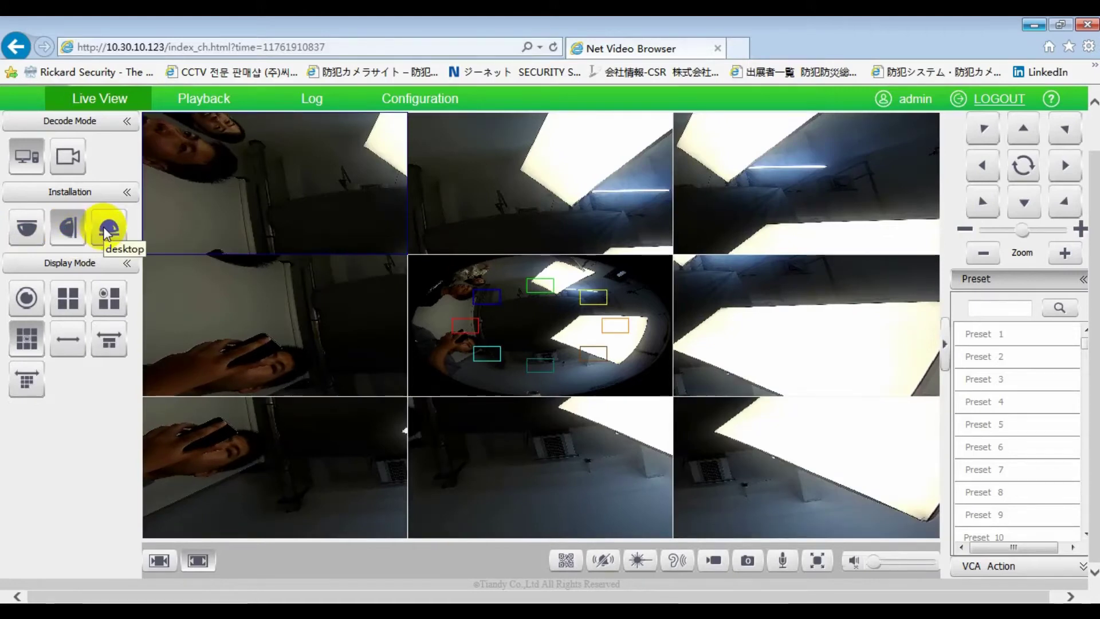
left_click(108, 229)
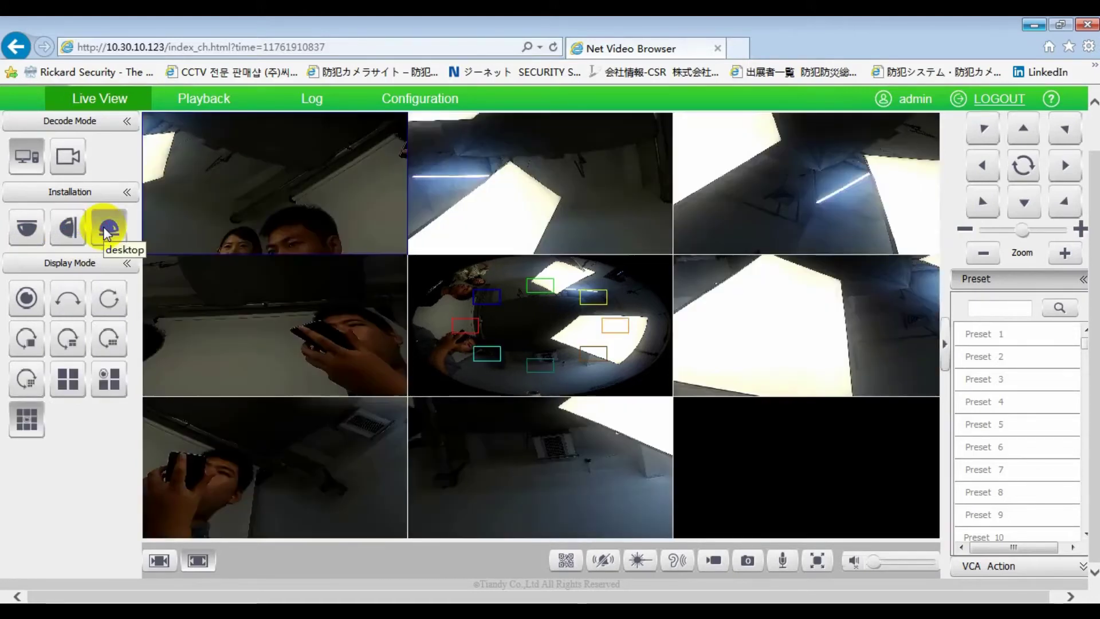
left_click(27, 228)
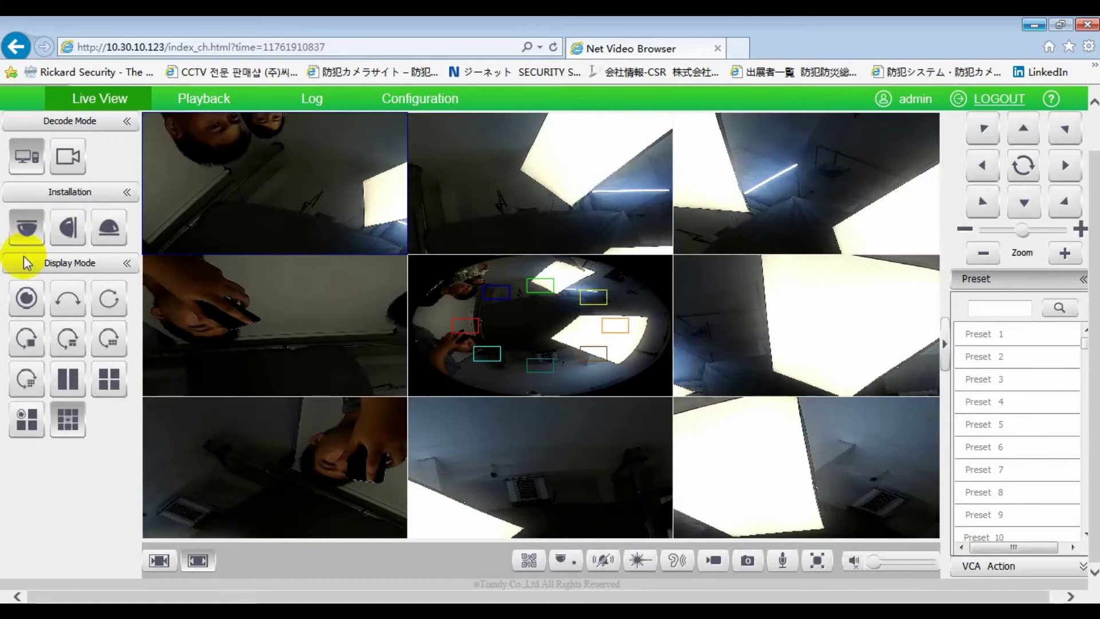
Step: Preview the single fisheye, dual-strip panorama and full 360 panorama display modes in the live view
left_click(26, 300)
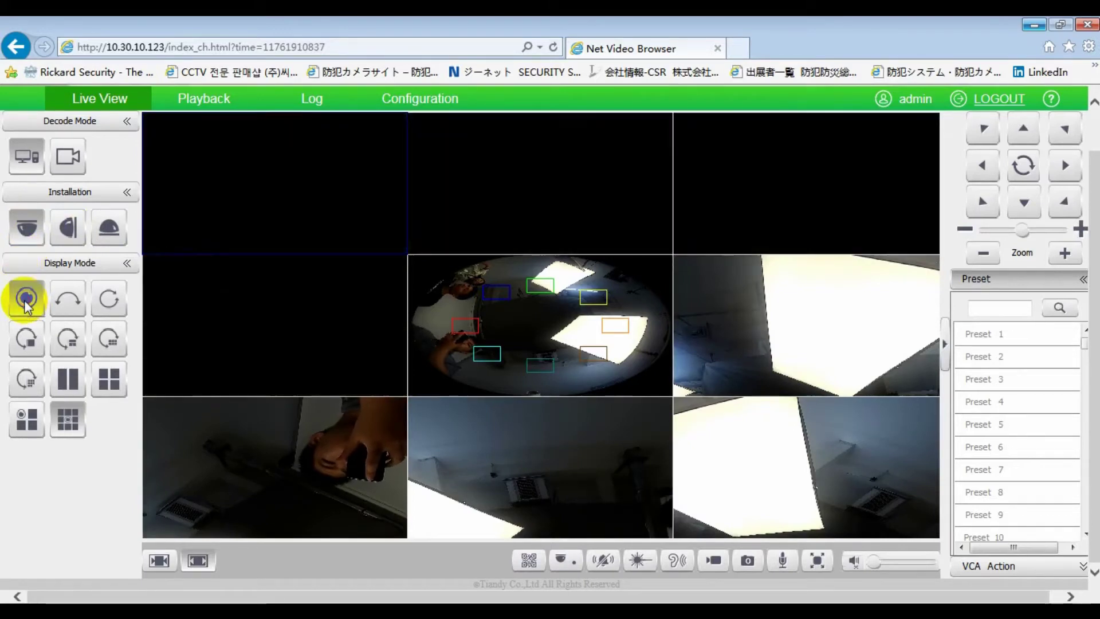
left_click(59, 304)
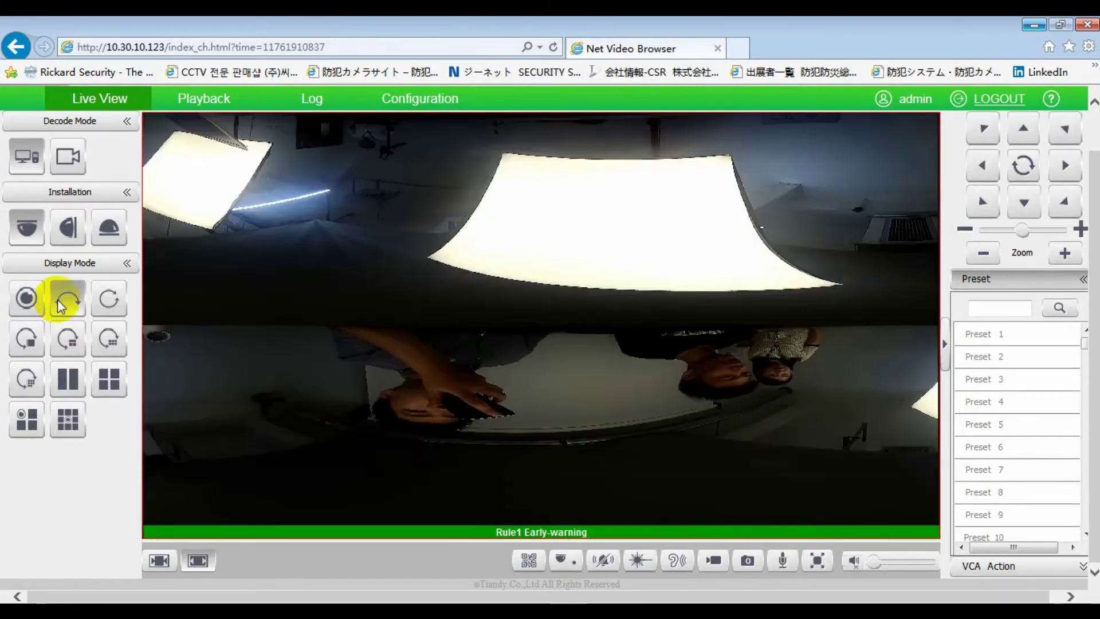
left_click(108, 302)
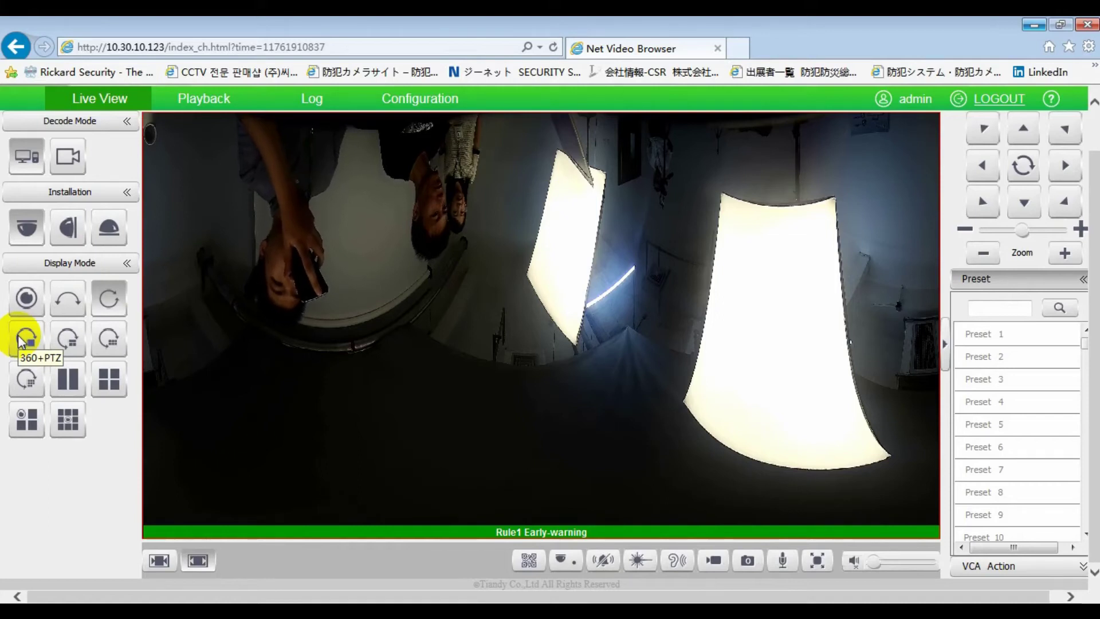
Step: Show the live view in 360+PTZ mode and steer the PTZ view left and down
left_click(22, 338)
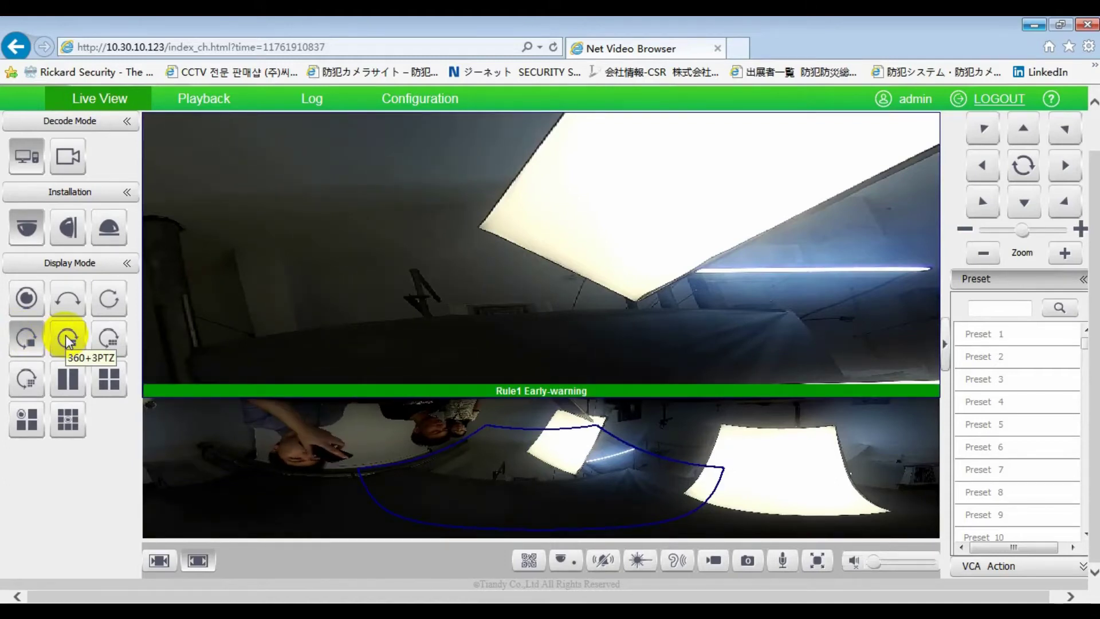
left_click(386, 321)
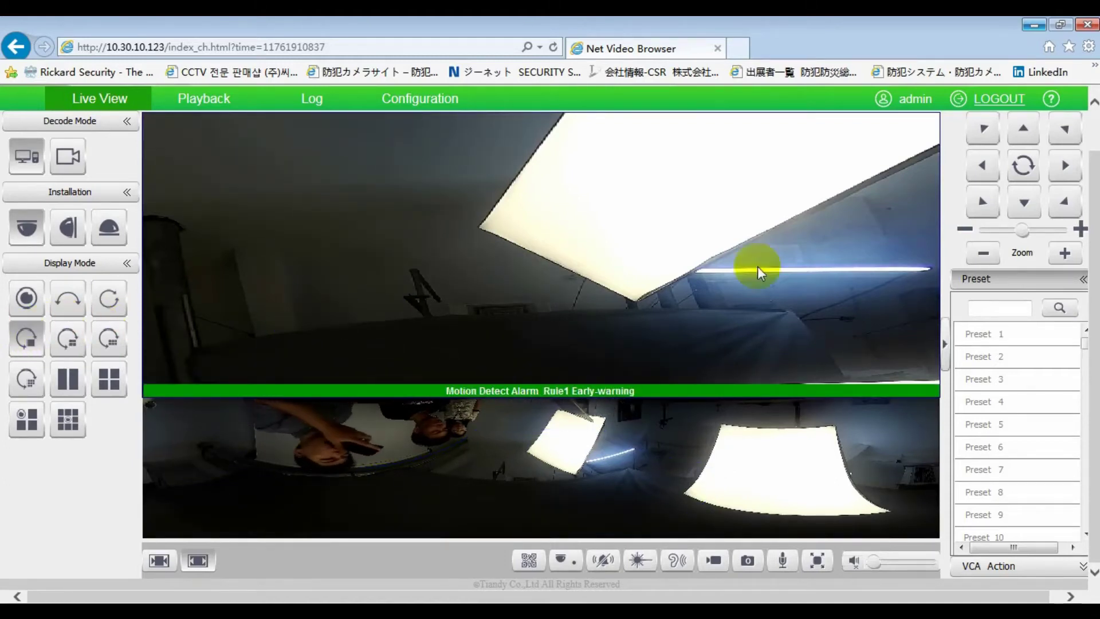
left_click(981, 168)
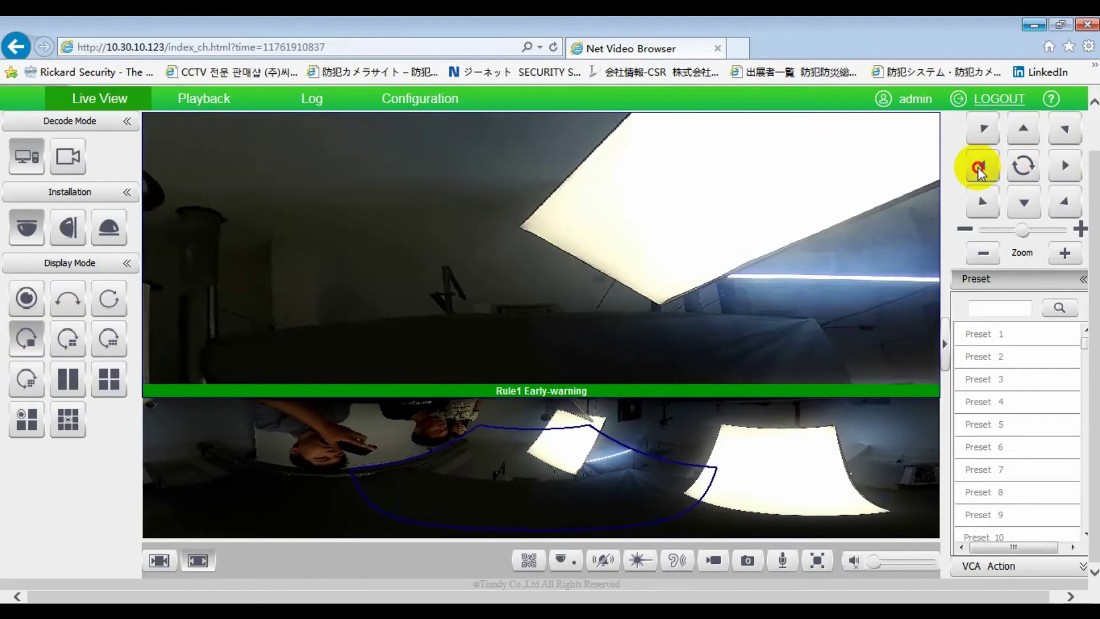
left_click(981, 168)
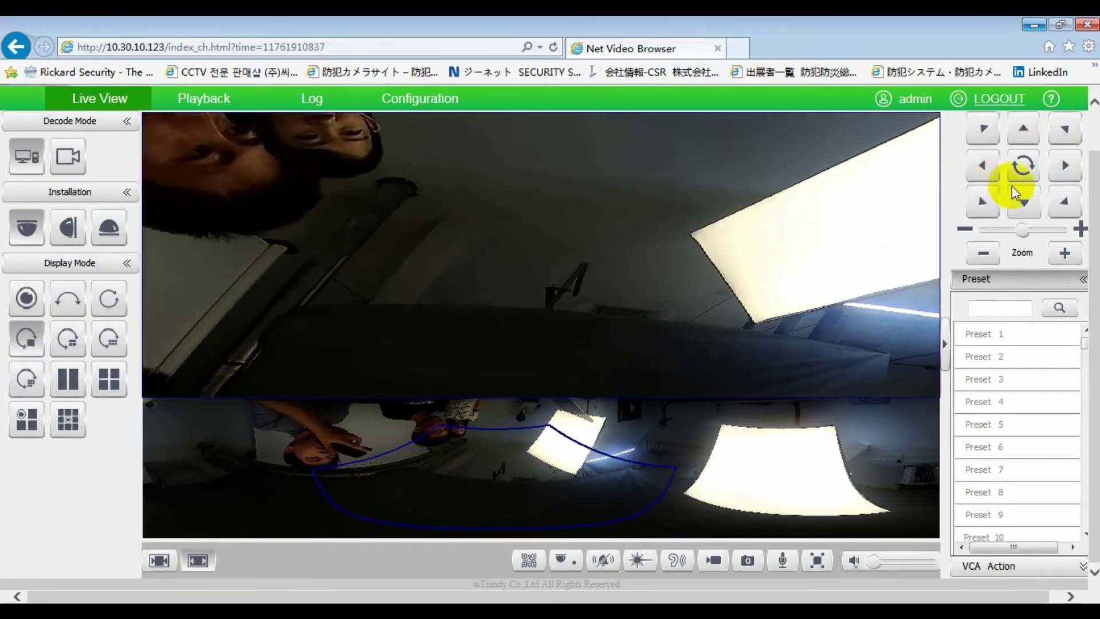
left_click(1023, 201)
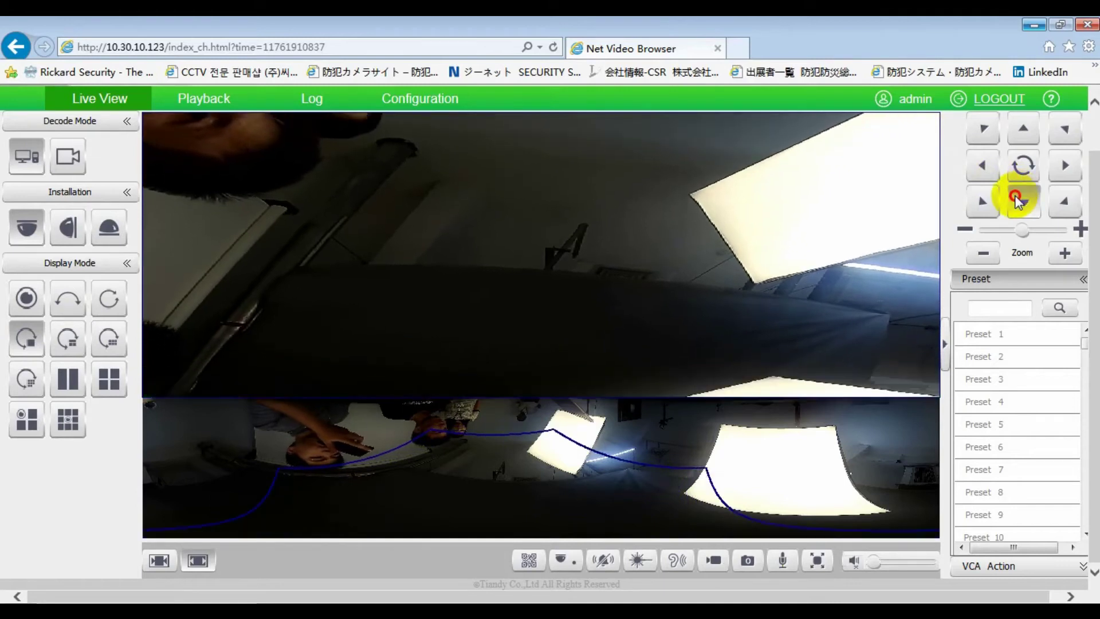
Step: Preview the 360+3PTZ, 360+6PTZ and nine-pane 360 panorama display modes
left_click(70, 343)
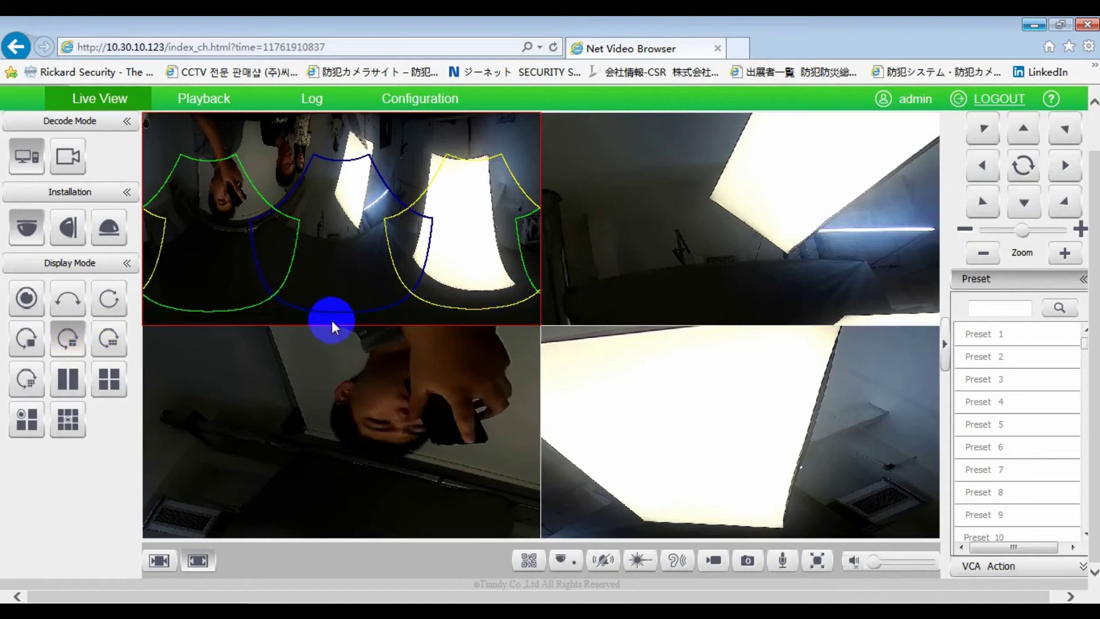
left_click(109, 339)
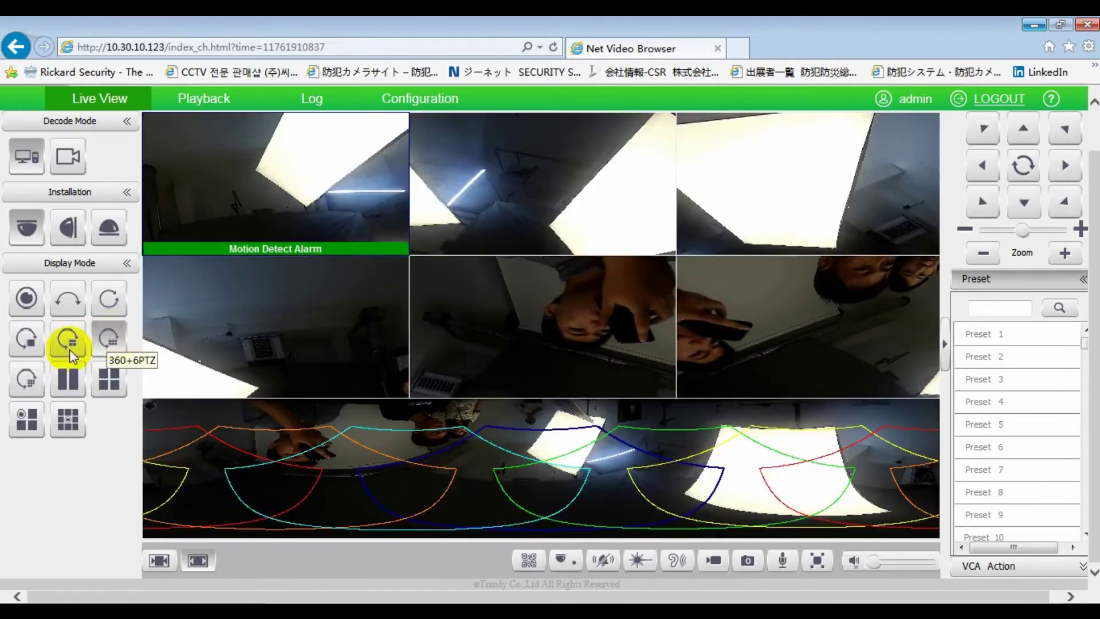
left_click(25, 380)
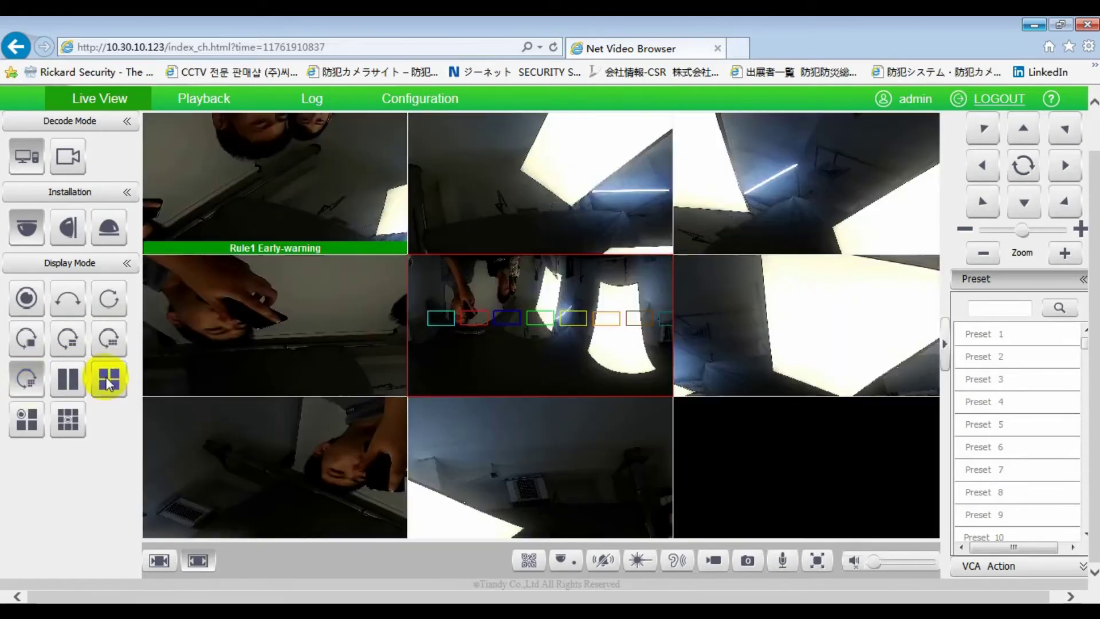
Step: Preview the two-pane PTZ, 4PTZ and four-pane fisheye display modes, finishing on Fisheye+8PTZ
left_click(76, 381)
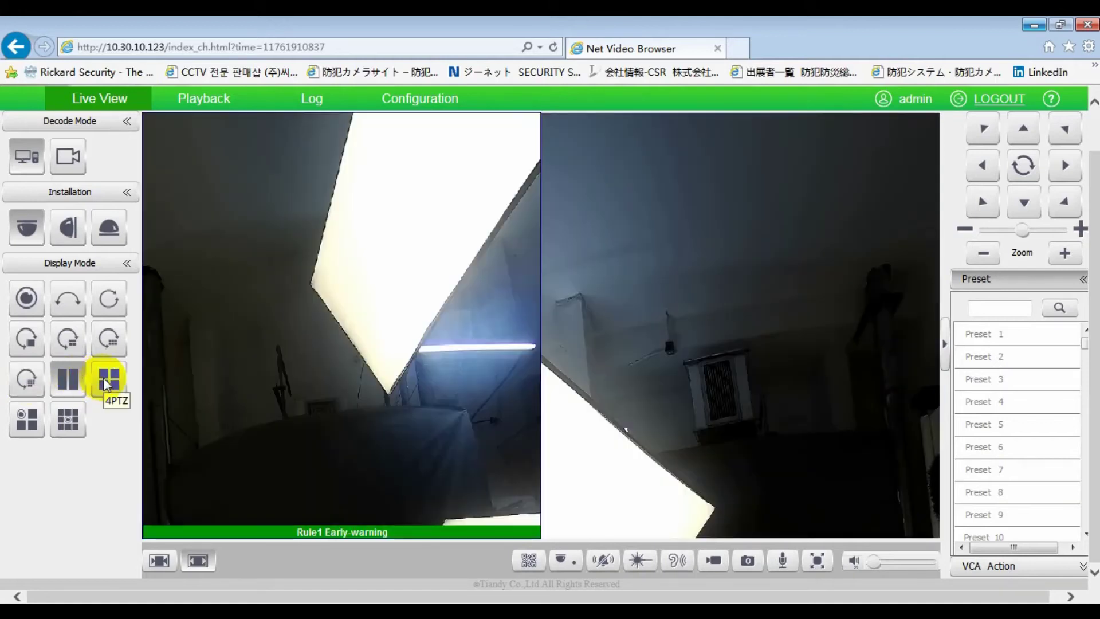
left_click(105, 383)
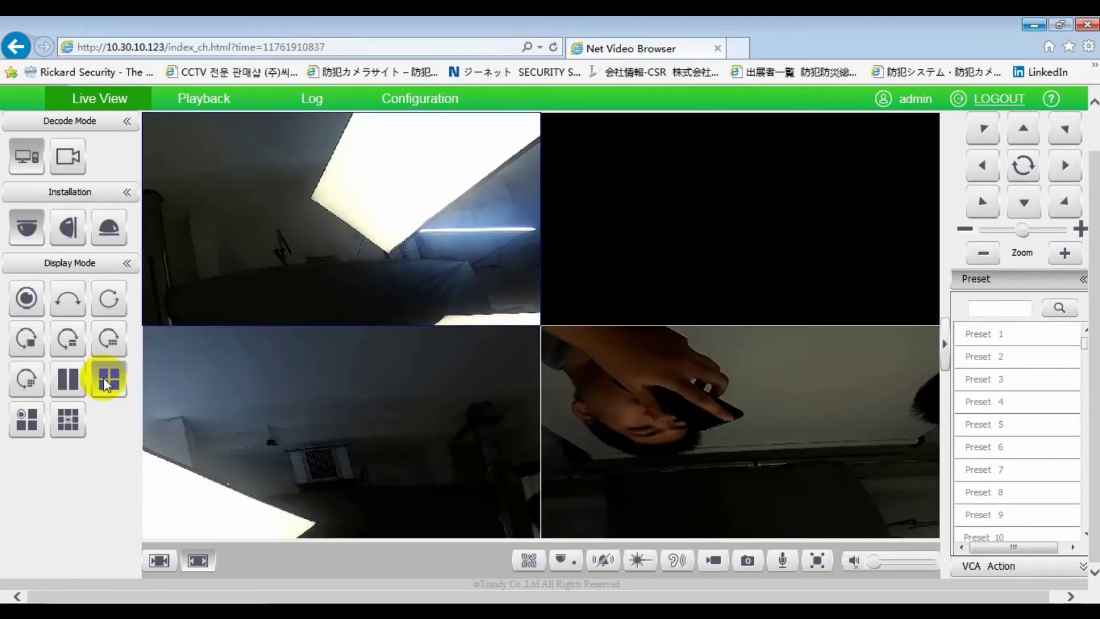
left_click(26, 415)
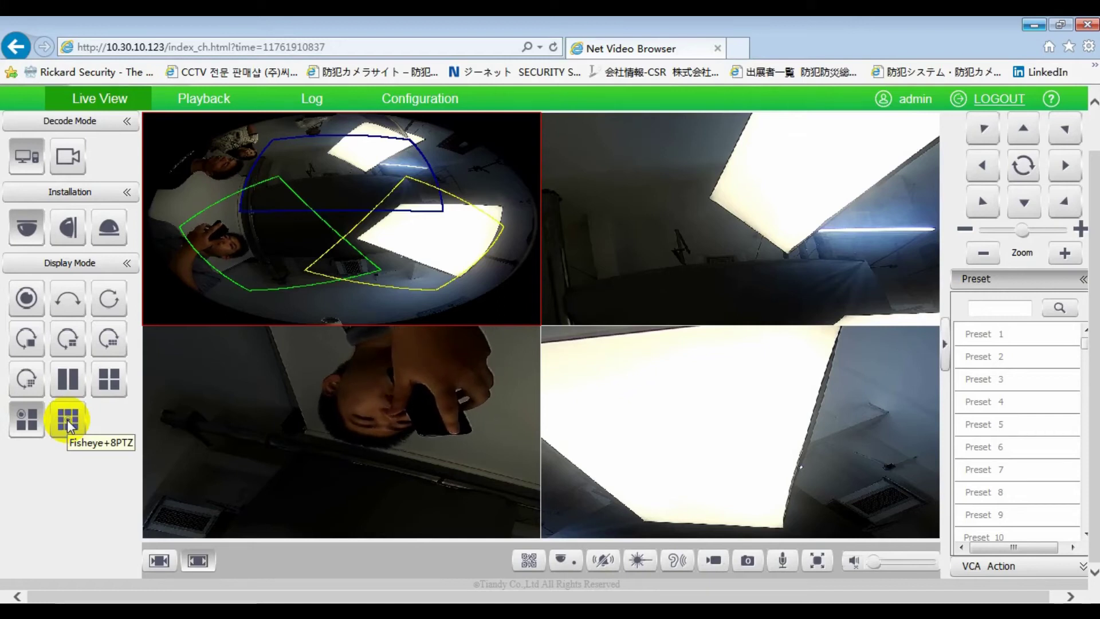
left_click(67, 420)
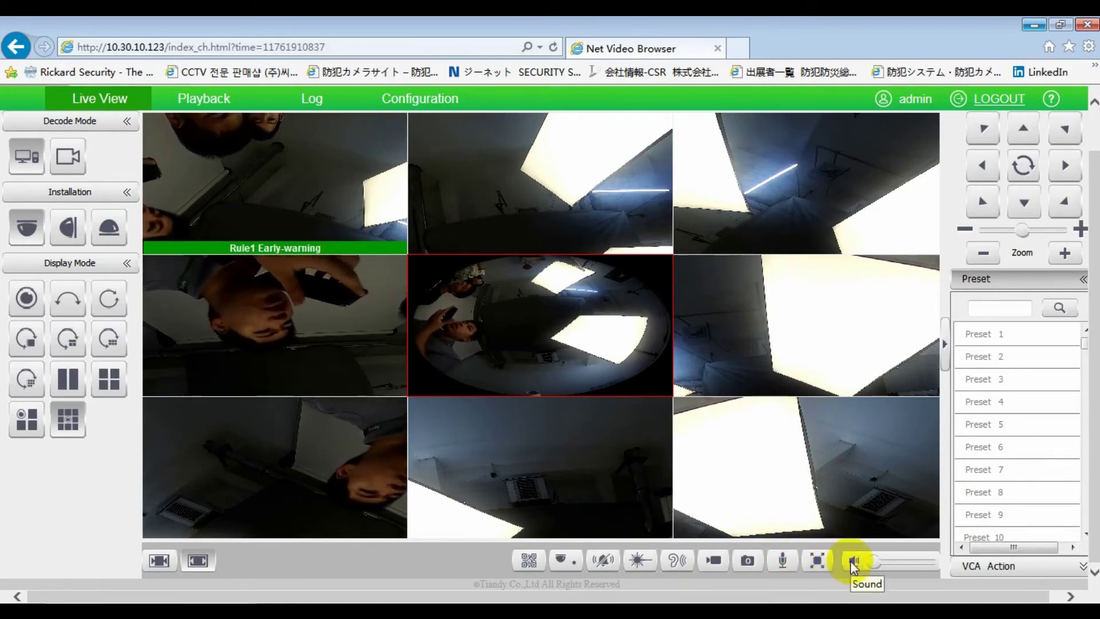
Step: Look through the Playback and Log pages, ending on the Configuration page
left_click(195, 106)
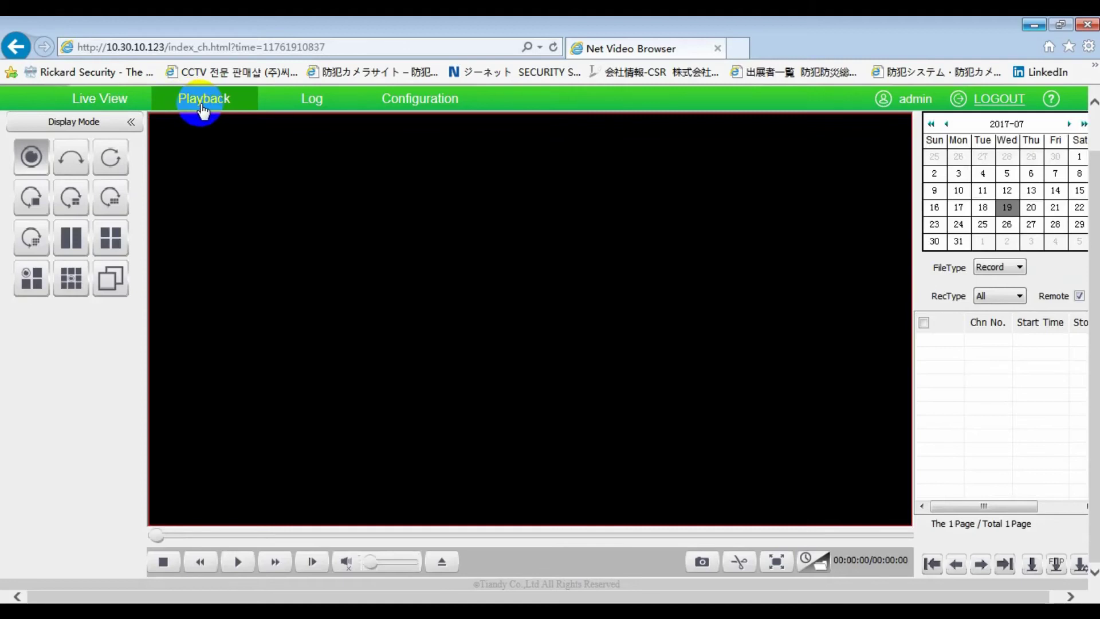
left_click(308, 101)
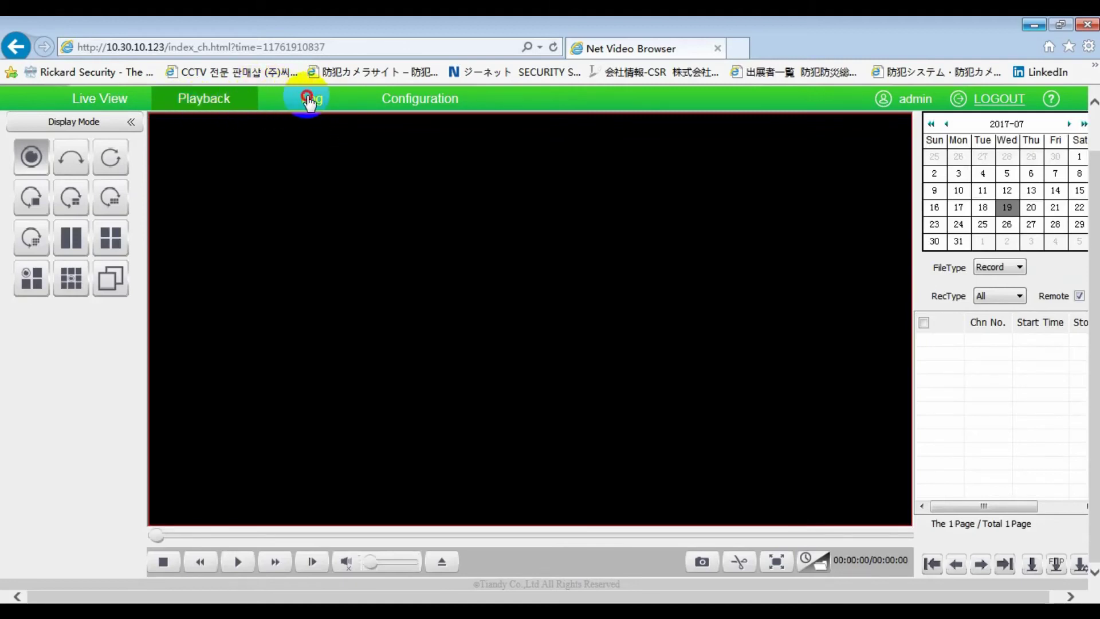
left_click(395, 104)
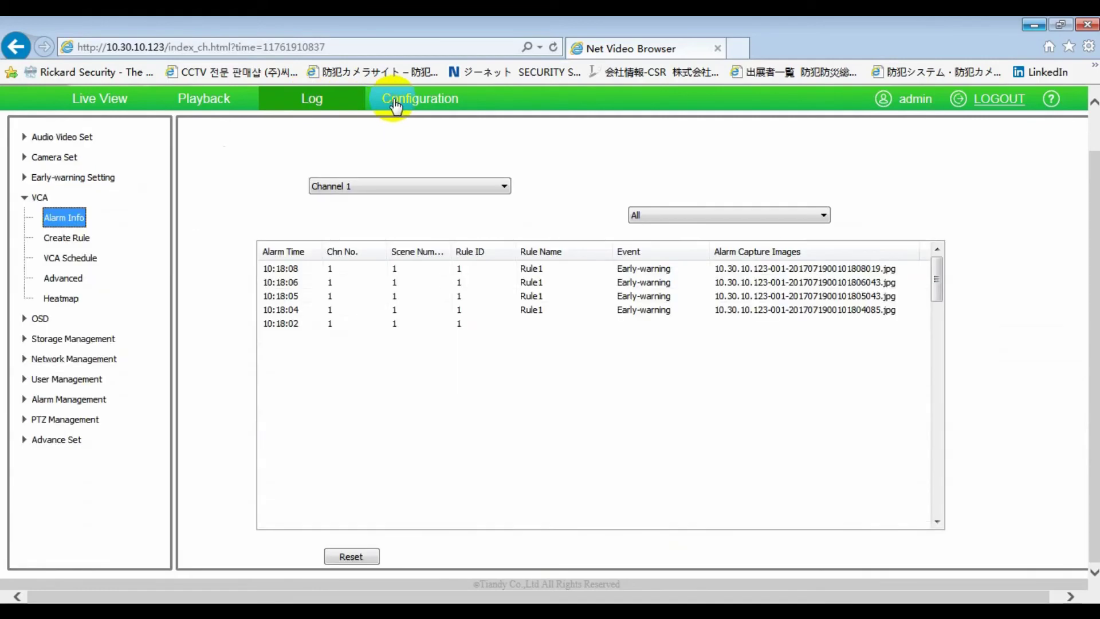
Step: Open the VCA Create Rule settings, accepting the VCA suspension, and examine the available Event Set types for Rule1
left_click(40, 198)
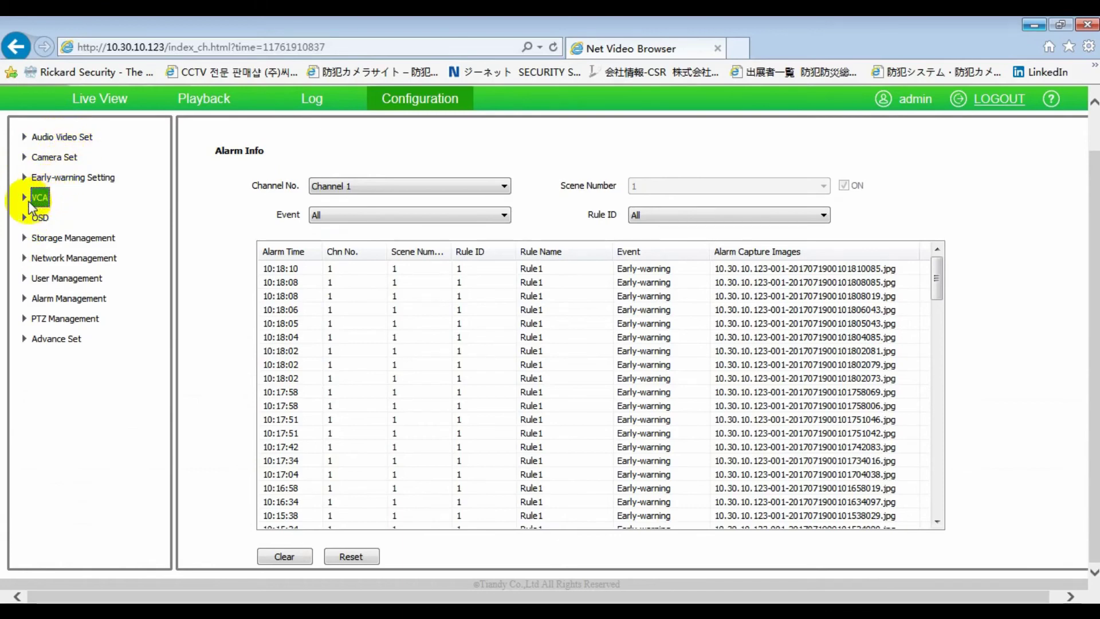
left_click(29, 197)
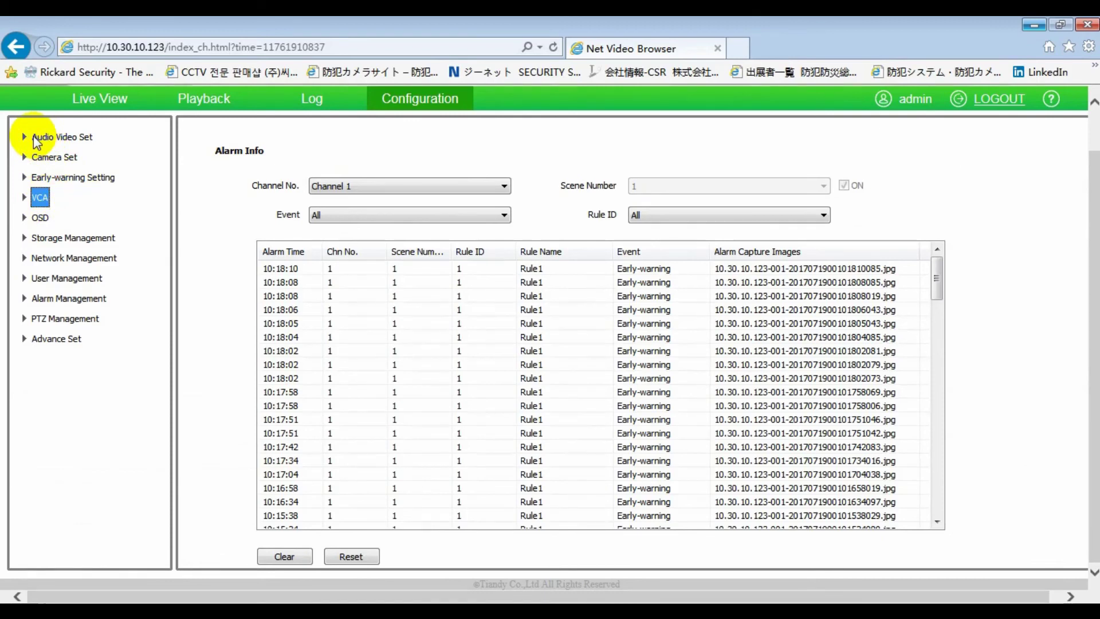
left_click(23, 198)
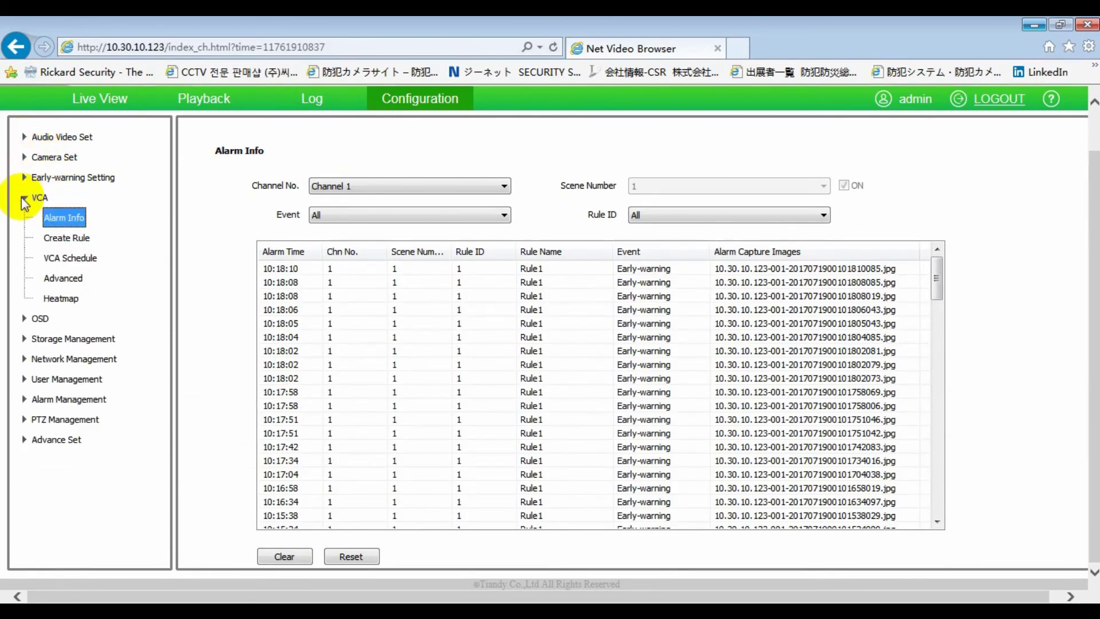
left_click(66, 237)
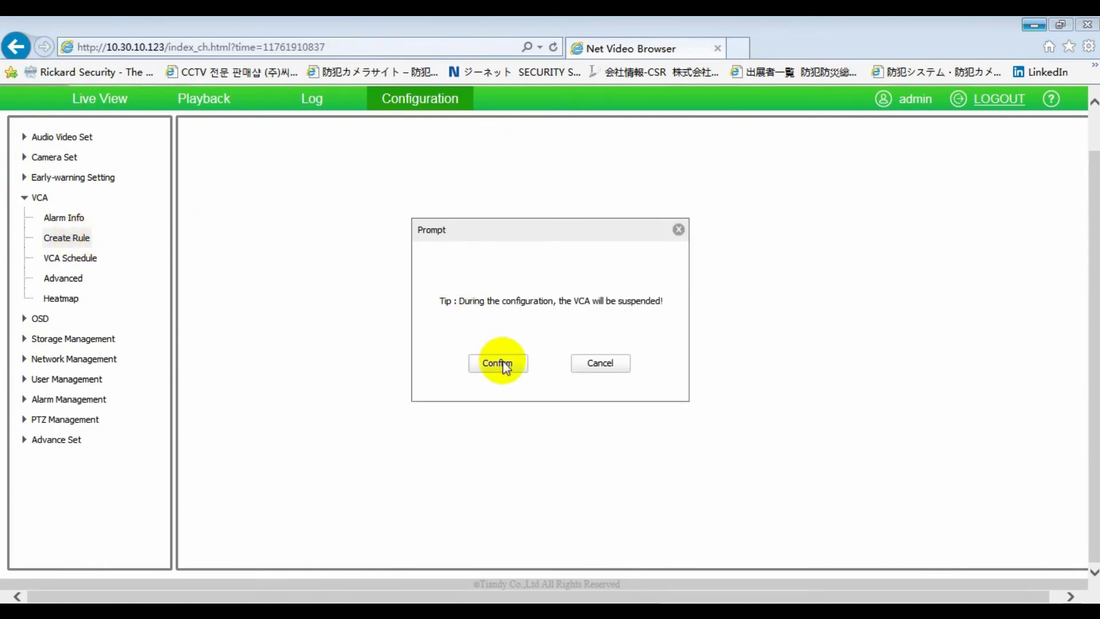
left_click(498, 363)
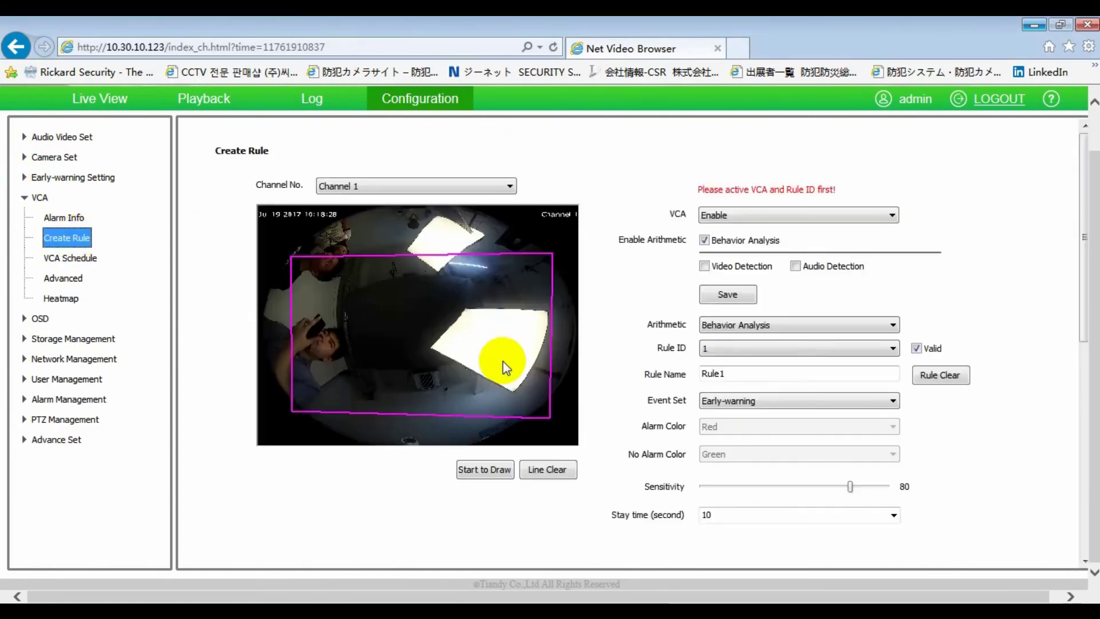
left_click(766, 395)
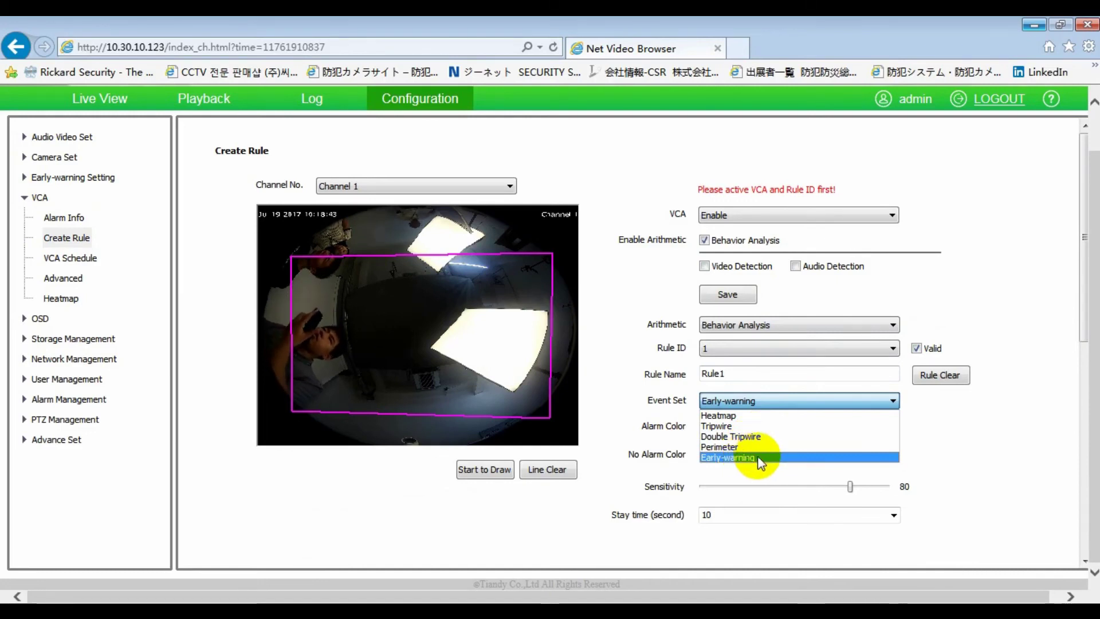
left_click(998, 456)
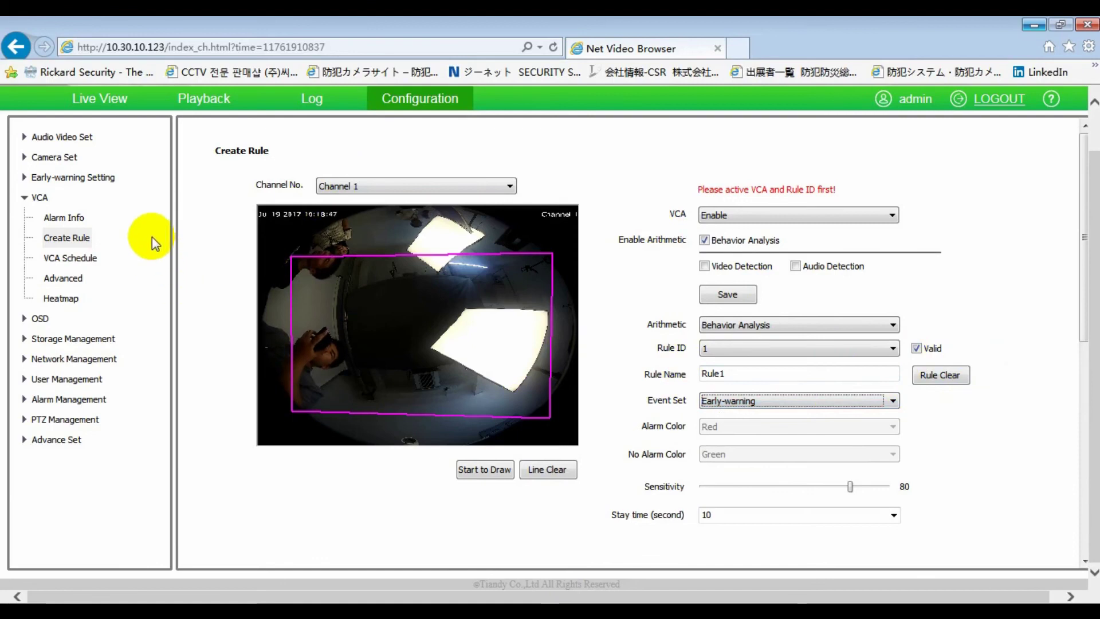
Step: Collapse the VCA settings group and return to the Live View page
left_click(23, 198)
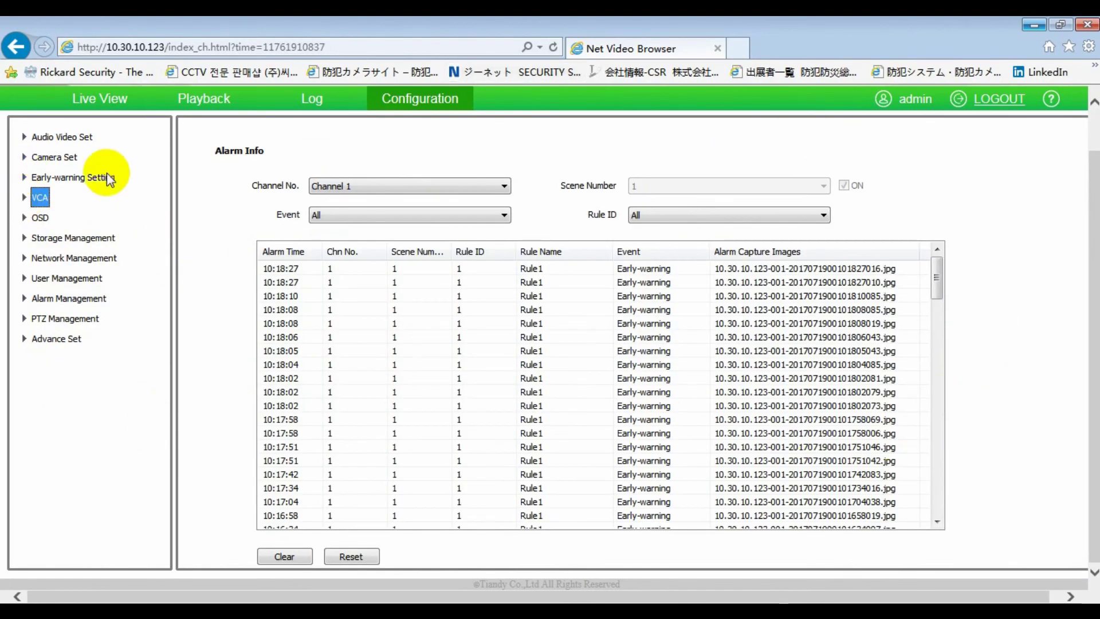
left_click(116, 108)
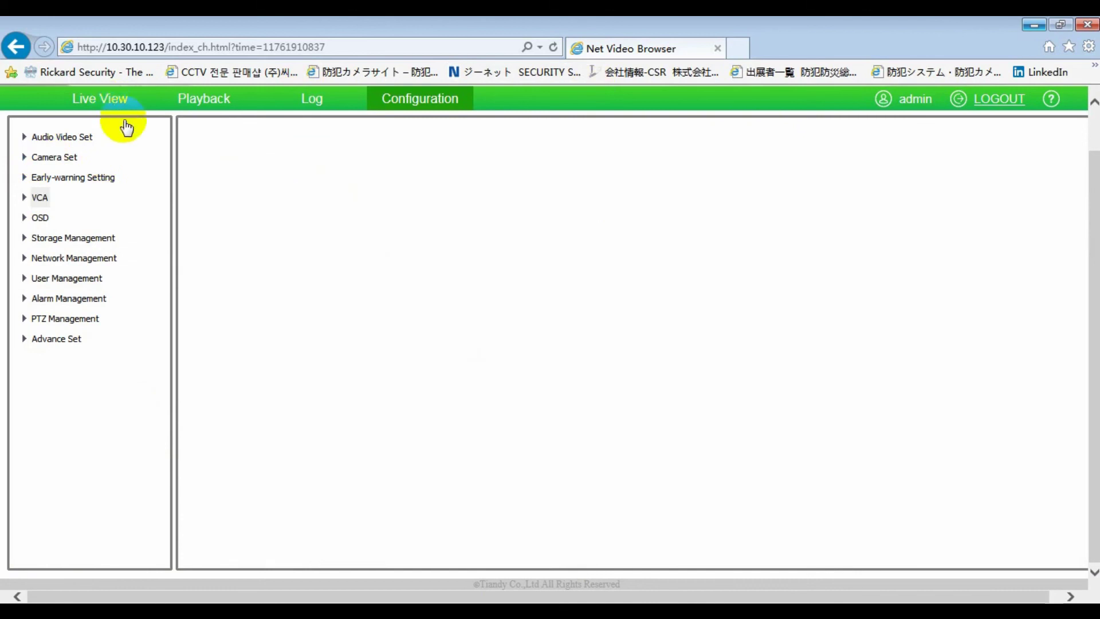